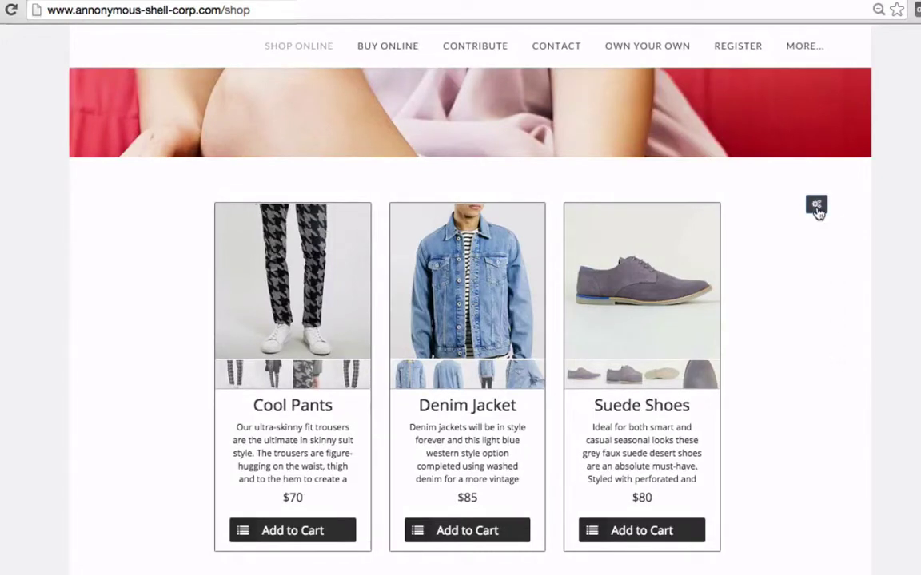
# Open the store editor and add a Large Denim Jacket to the cart
pyautogui.click(816, 208)
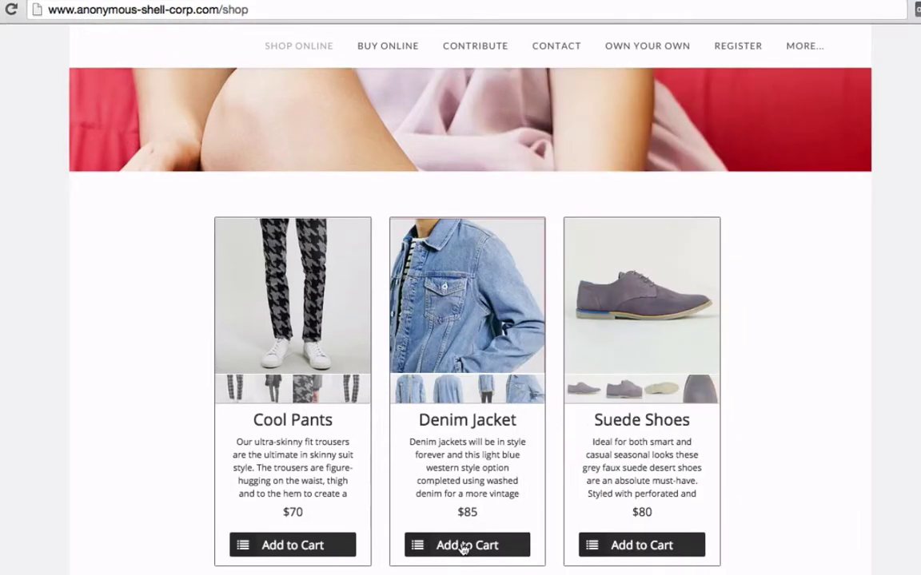
pyautogui.click(463, 544)
pyautogui.click(469, 480)
pyautogui.click(467, 520)
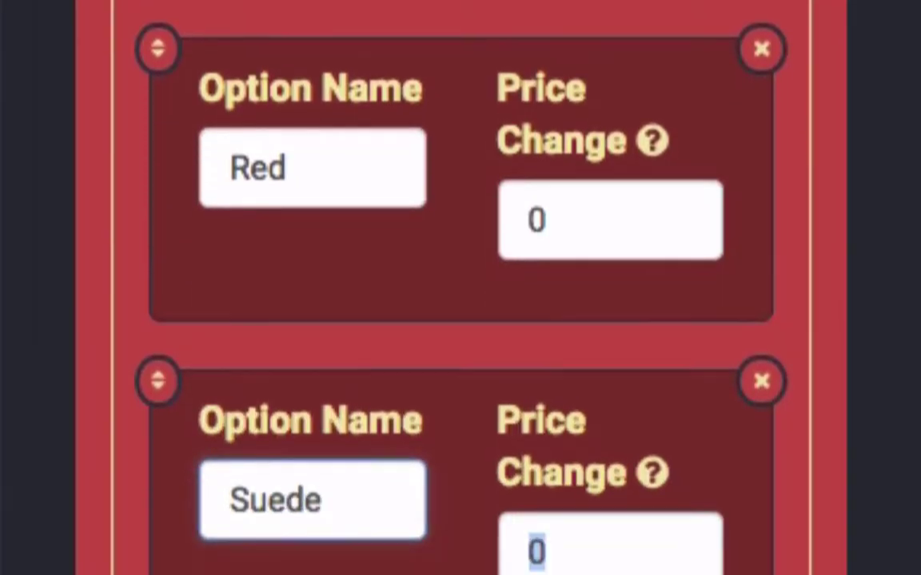
# Give the Suede option a price change of 15 and select Suede on the Suede Shoes
pyautogui.write('15')
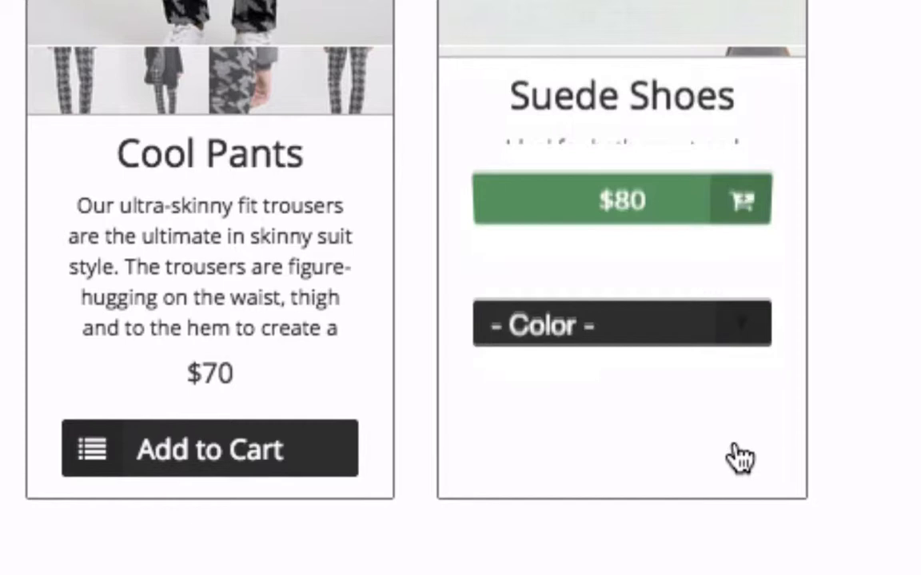
pyautogui.click(704, 343)
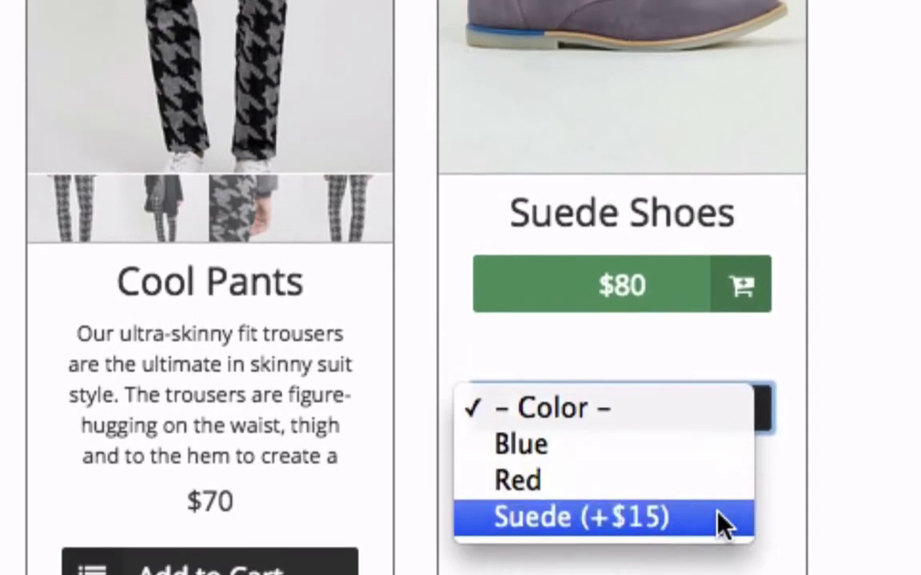
pyautogui.click(718, 483)
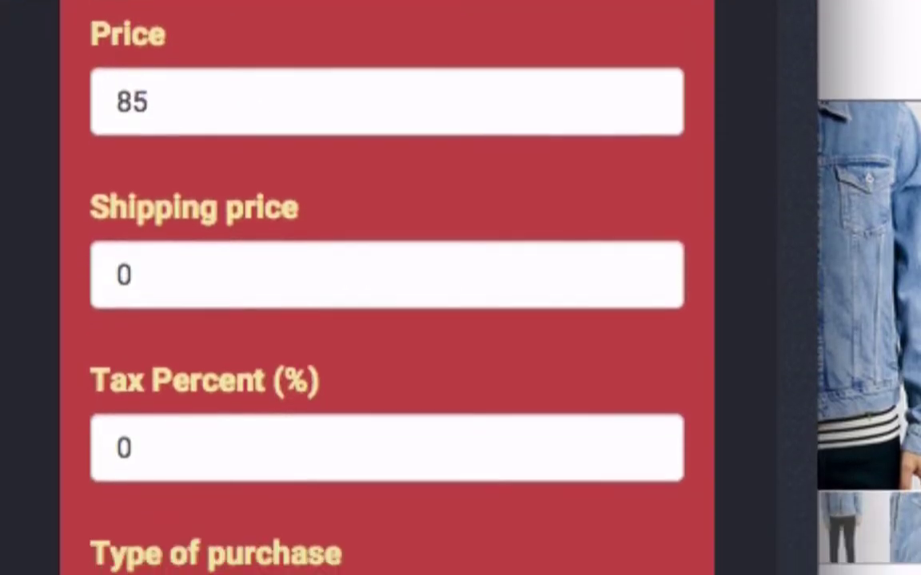
# Make the item a subscription, enable digital download with a file, and recolour the background olive
pyautogui.click(639, 548)
pyautogui.click(639, 508)
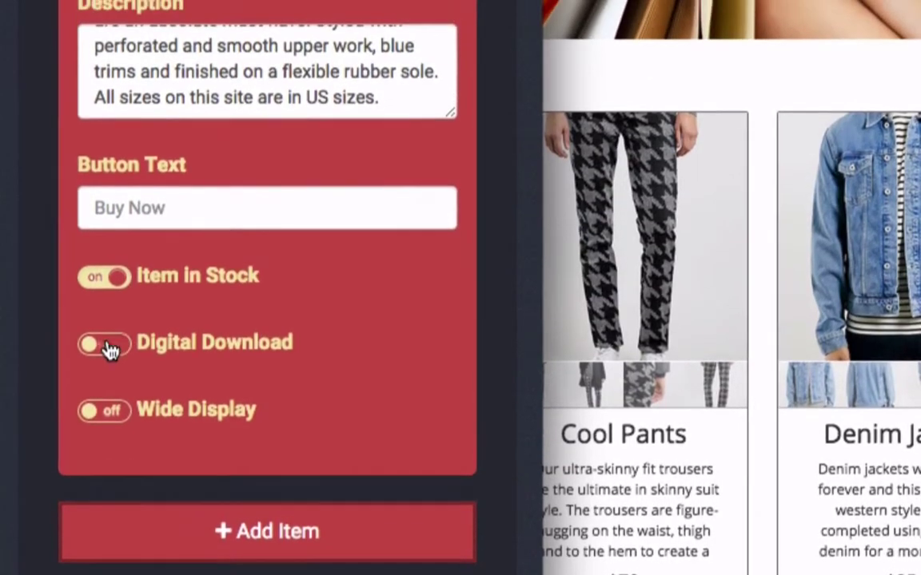
pyautogui.click(110, 349)
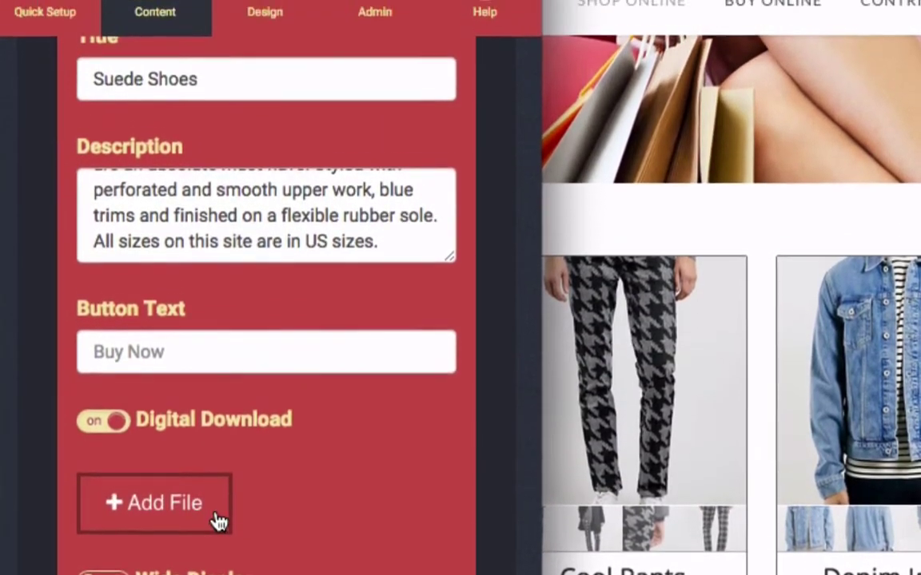
pyautogui.click(217, 519)
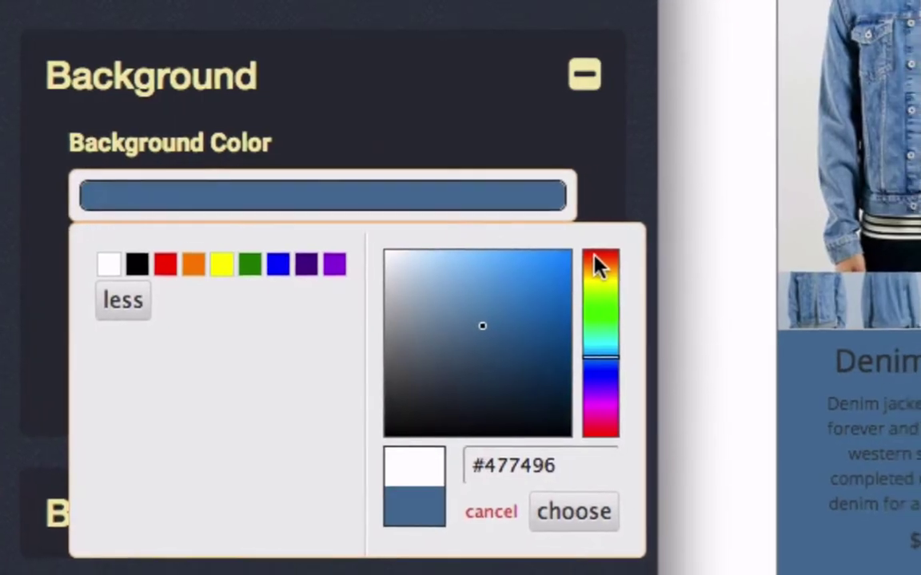
pyautogui.moveTo(534, 261)
pyautogui.mouseDown()
pyautogui.moveTo(175, 336)
pyautogui.moveTo(173, 366)
pyautogui.mouseUp()
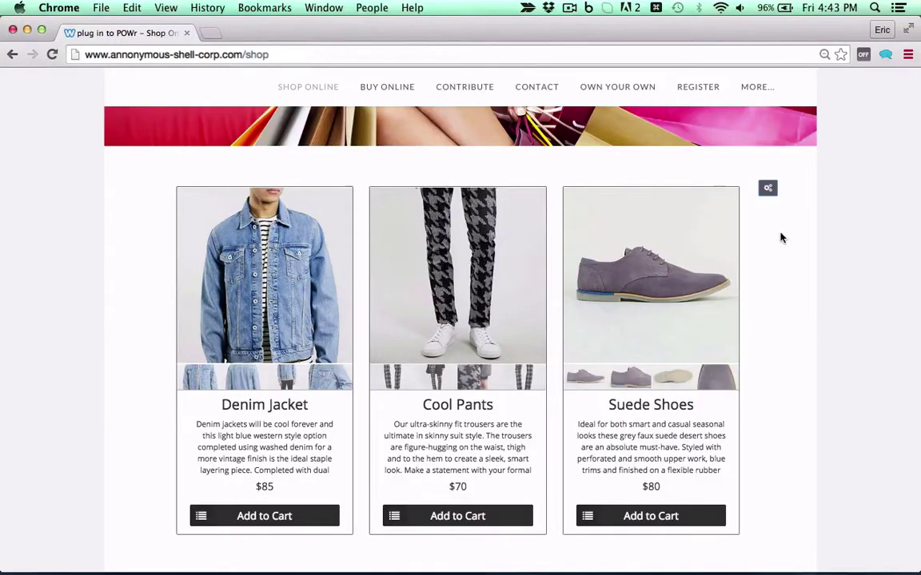
# Open the store's POWr Editor settings and expand the Payment Setup section
pyautogui.click(768, 189)
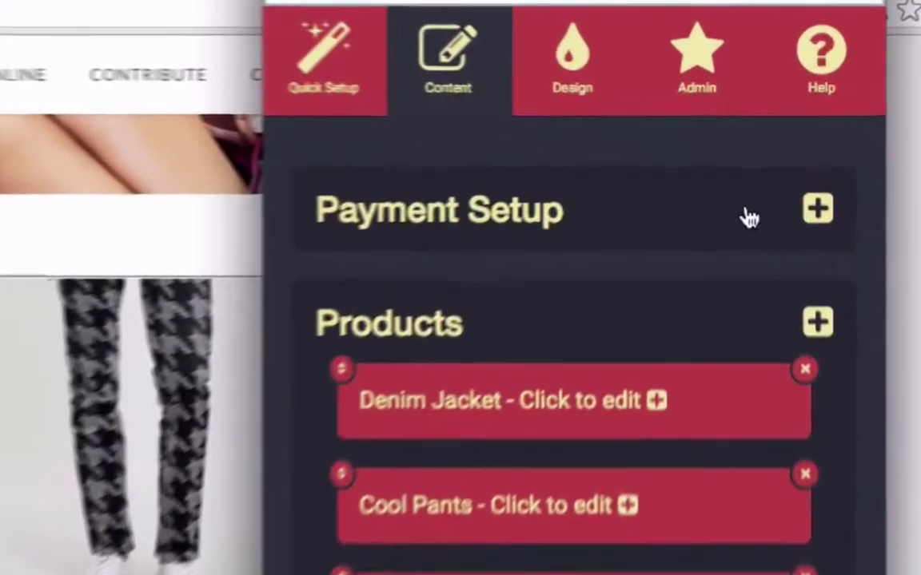
pyautogui.click(748, 218)
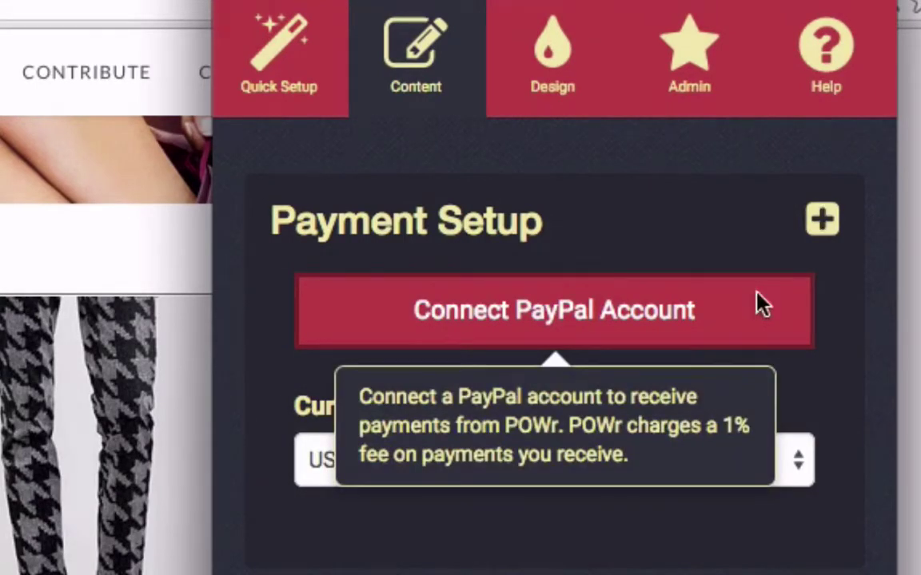
# Connect a PayPal account by logging in with the account email and password
pyautogui.click(756, 296)
pyautogui.click(641, 294)
pyautogui.write('my_name@email.com')
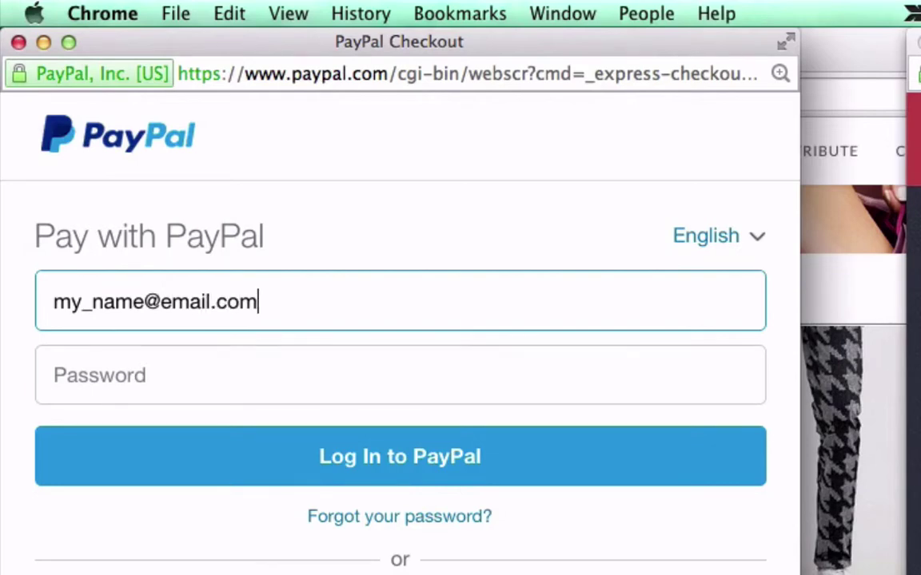
pyautogui.press('Tab')
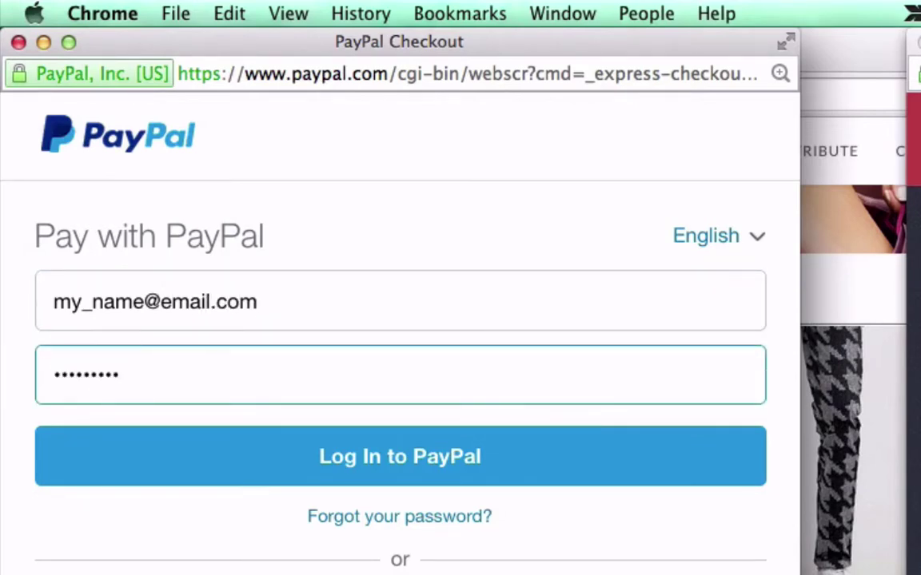
pyautogui.click(558, 471)
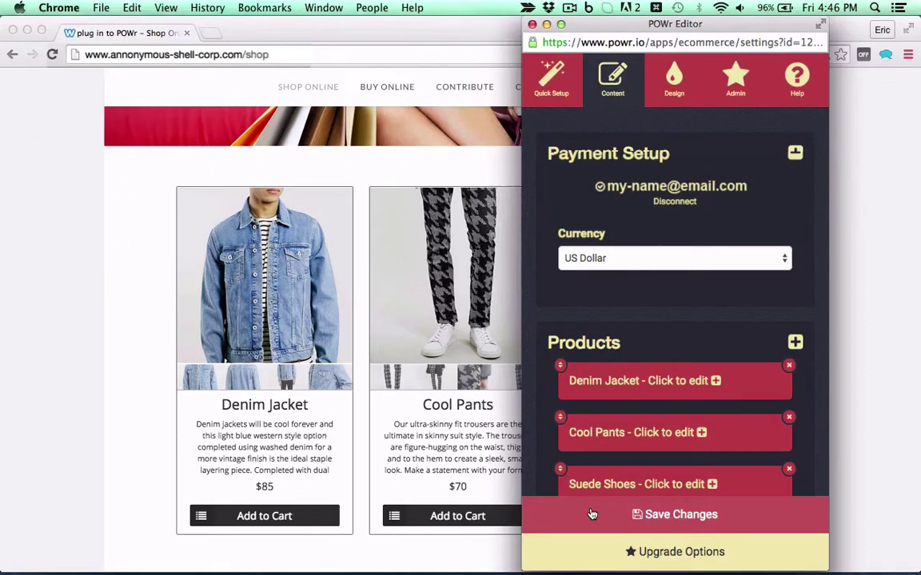
# Save the store settings with PayPal connected in the POWr Editor
pyautogui.click(592, 514)
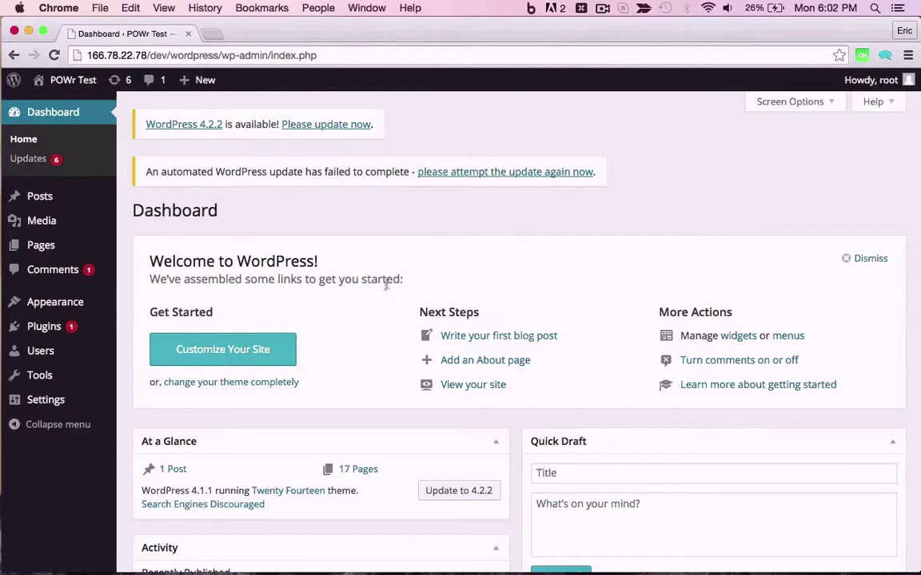
pyautogui.moveTo(110, 274)
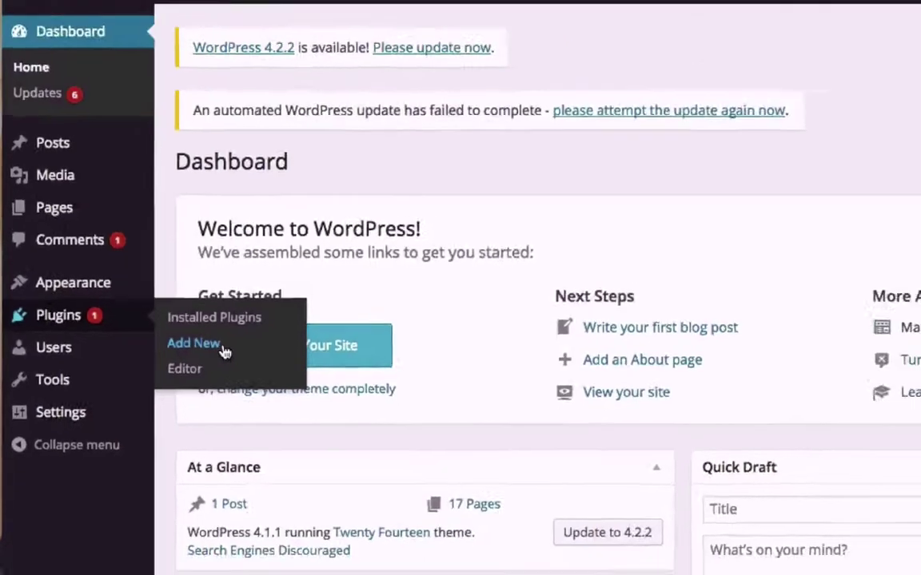
# Search the WordPress plugin directory for 'powr' and scroll to the POWr Contact Form plugin
pyautogui.click(334, 345)
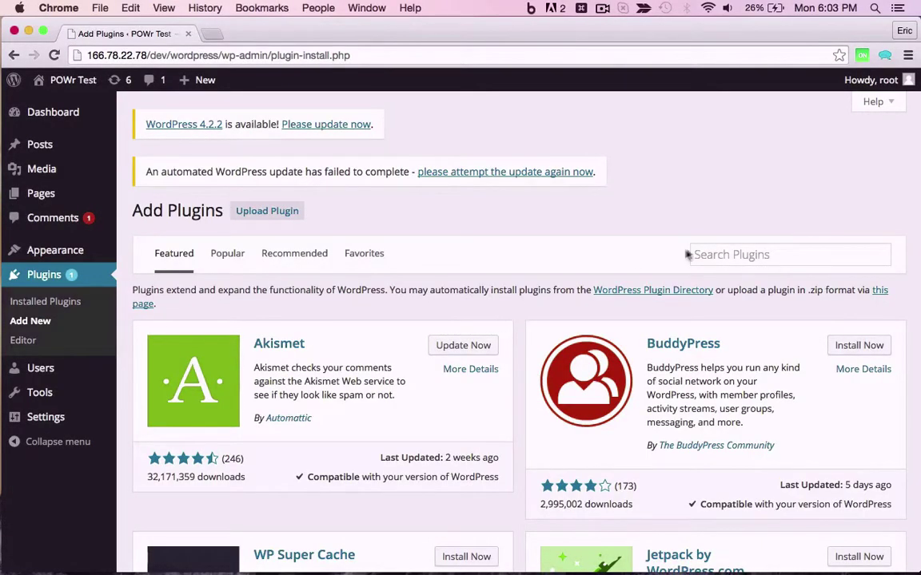
pyautogui.click(703, 253)
pyautogui.write('powr')
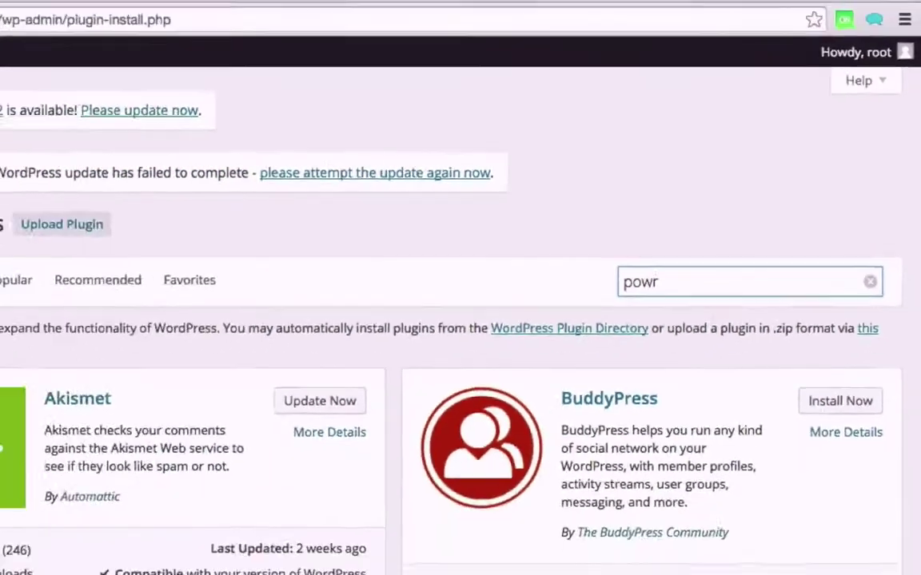
pyautogui.press('Return')
pyautogui.scroll(-2, 734, 271)
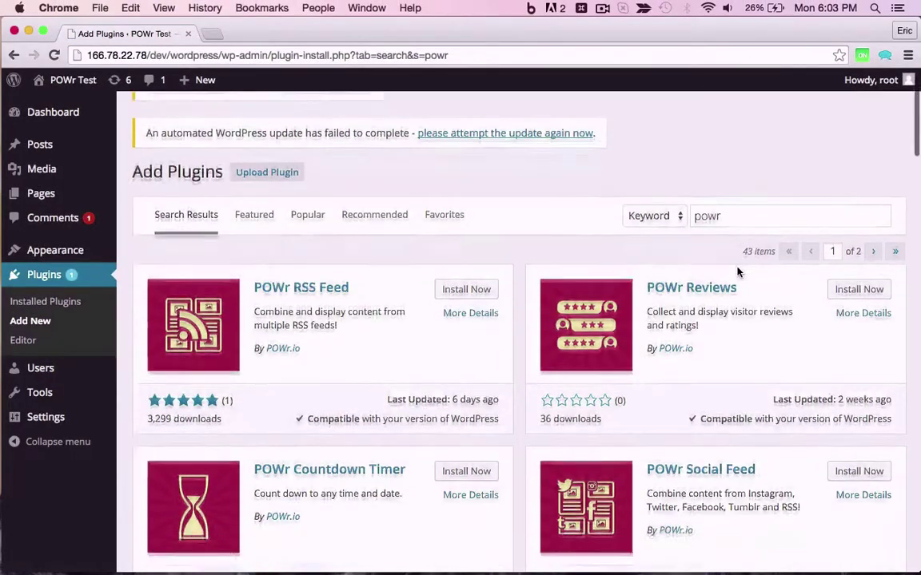
pyautogui.scroll(-2, 735, 271)
pyautogui.scroll(-3, 736, 271)
pyautogui.scroll(-3, 737, 272)
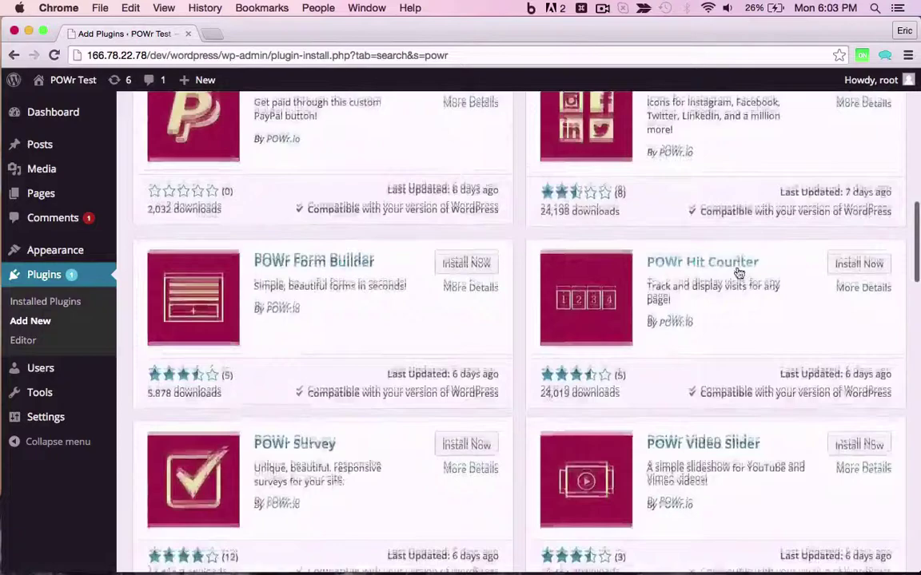
pyautogui.scroll(-2, 736, 270)
pyautogui.scroll(-2, 737, 269)
pyautogui.scroll(-2, 737, 268)
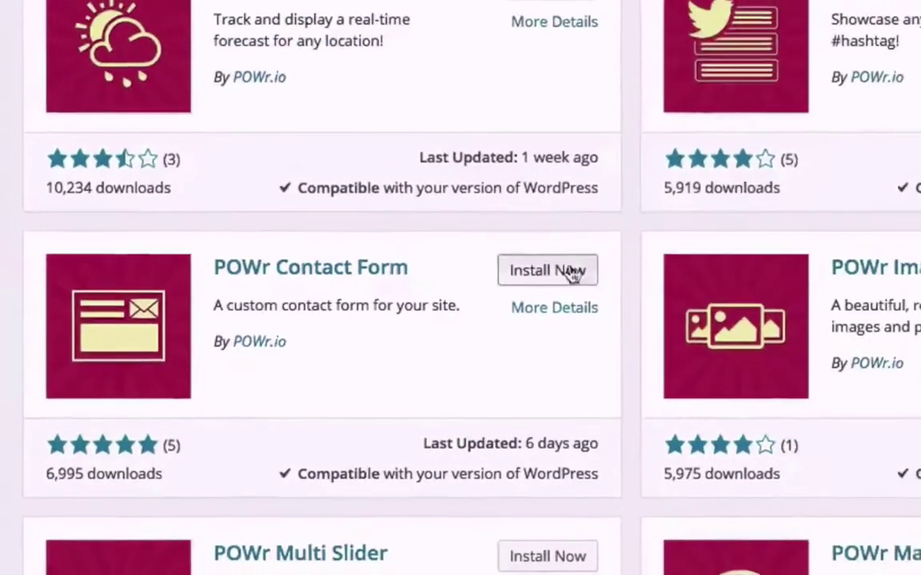
# Install the POWr Contact Form plugin and activate it
pyautogui.click(544, 278)
pyautogui.click(652, 189)
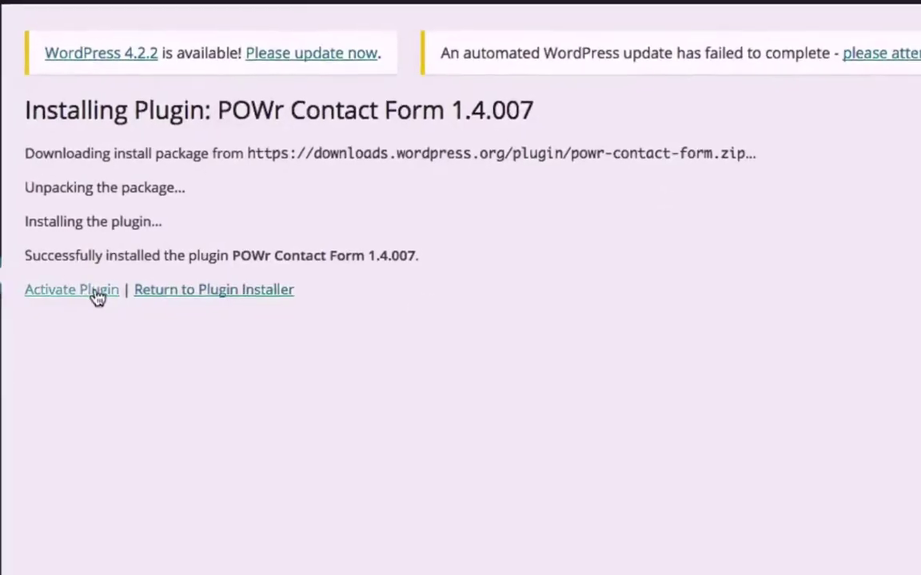
pyautogui.click(93, 293)
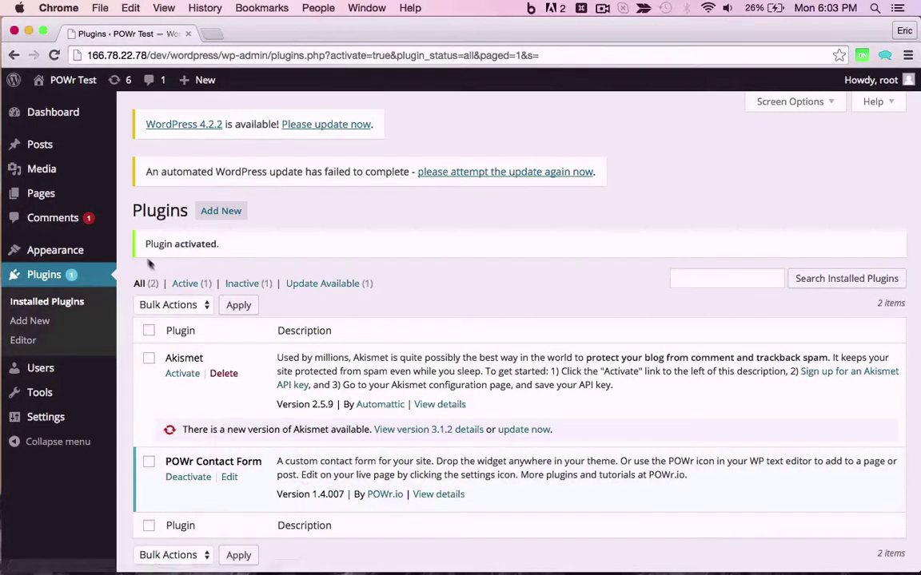
pyautogui.moveTo(41, 193)
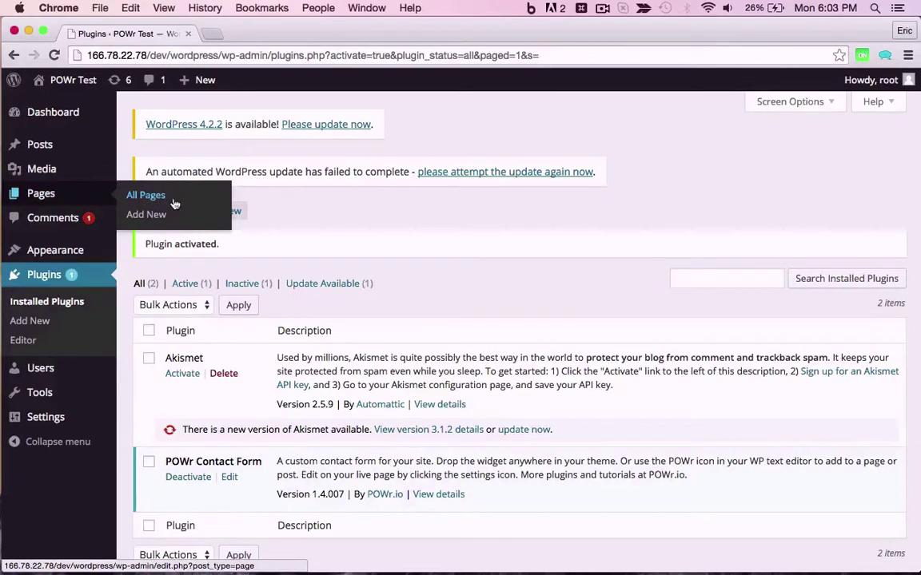
# Create a new page and insert the POWr Contact Form shortcode into it
pyautogui.click(163, 225)
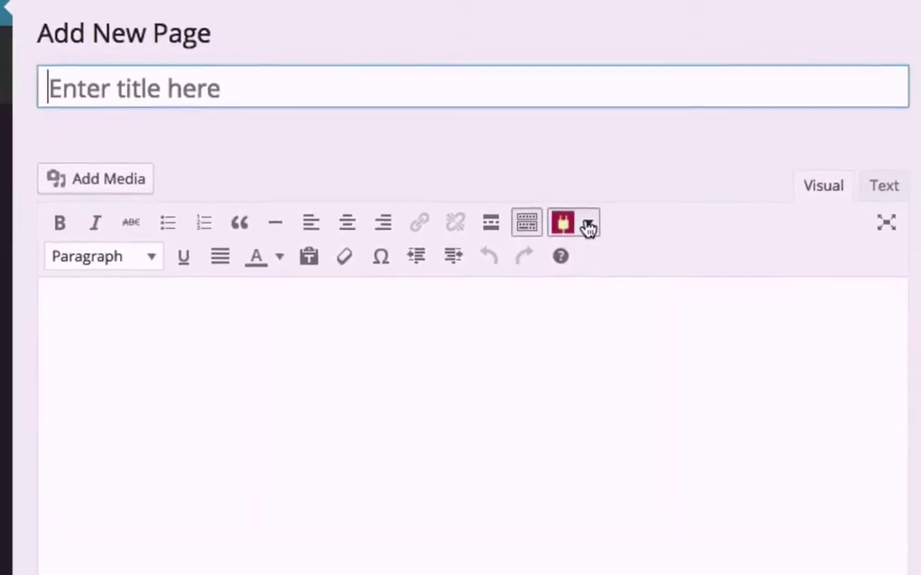
pyautogui.click(588, 226)
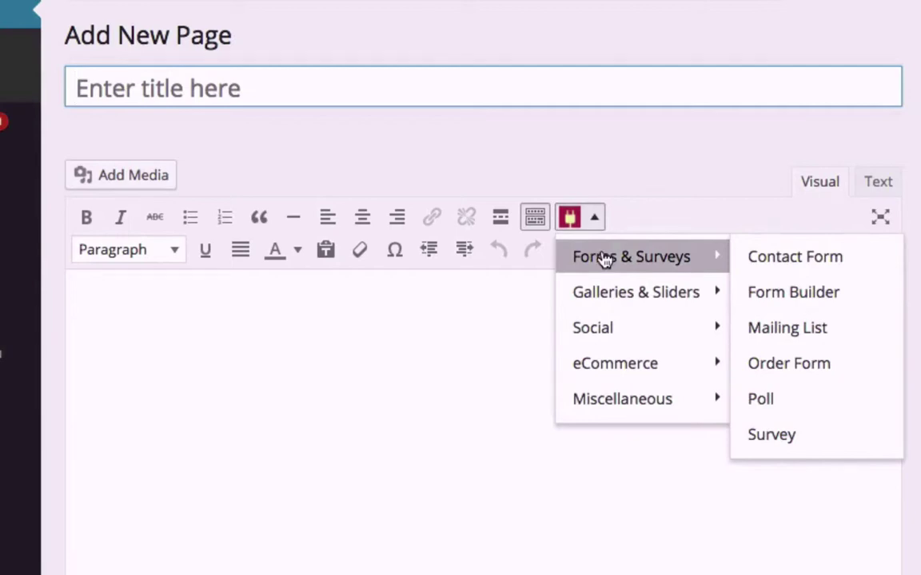
pyautogui.moveTo(635, 291)
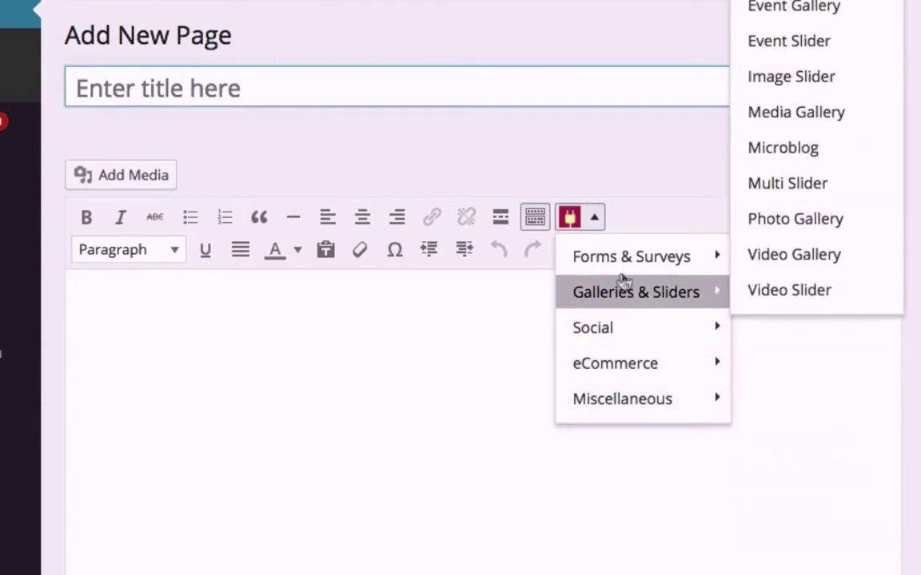
pyautogui.moveTo(631, 257)
pyautogui.click(767, 255)
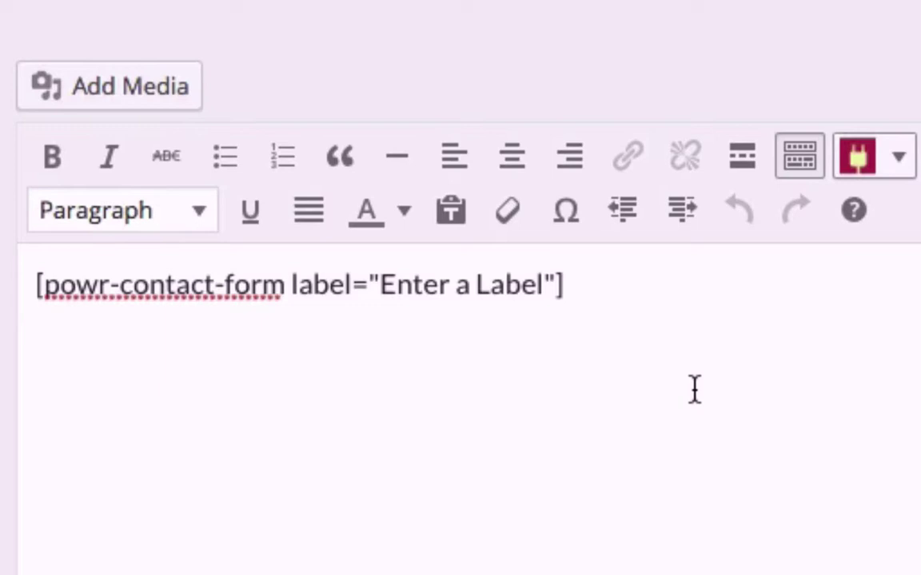
# Relabel the form 'Any Other Label will work', publish the page and view it live
pyautogui.moveTo(541, 294); pyautogui.dragTo(395, 293)
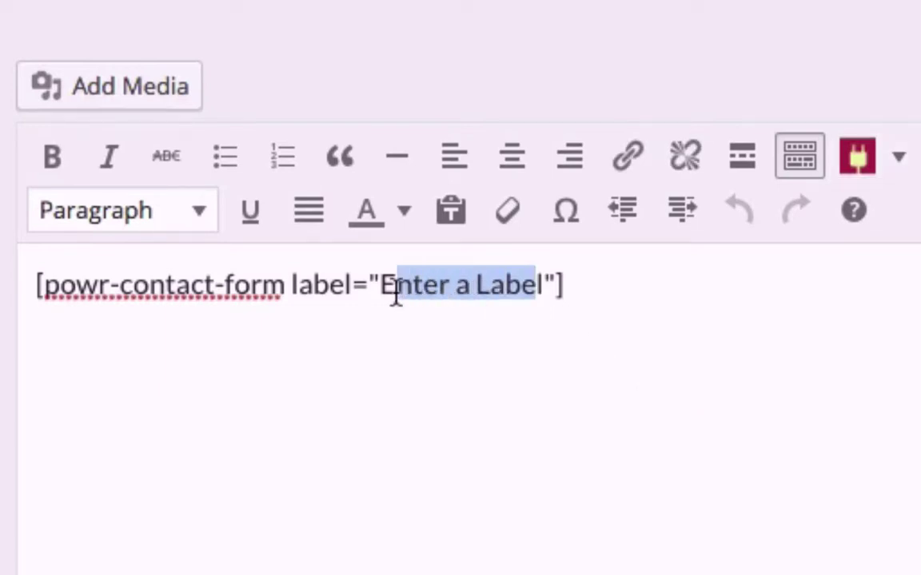
pyautogui.write('My F')
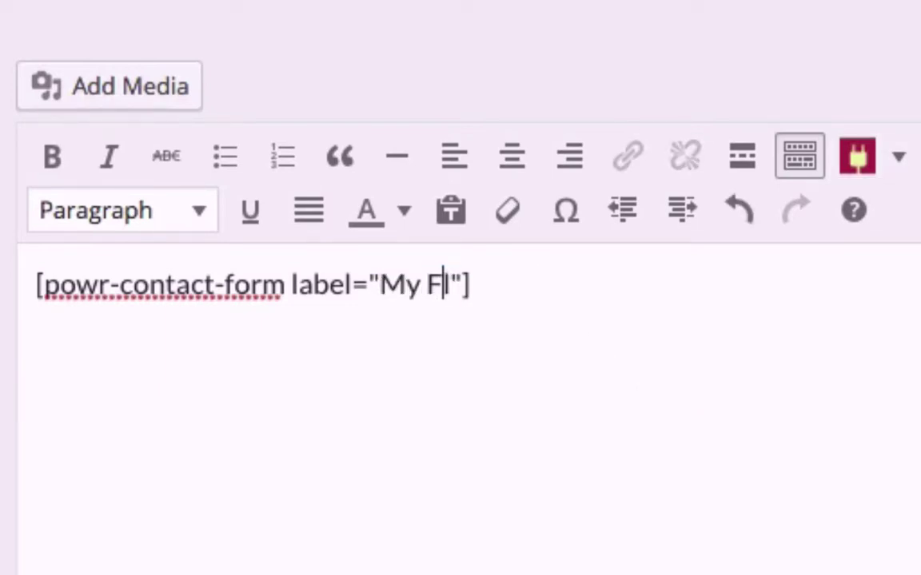
pyautogui.write('irst Contact Form')
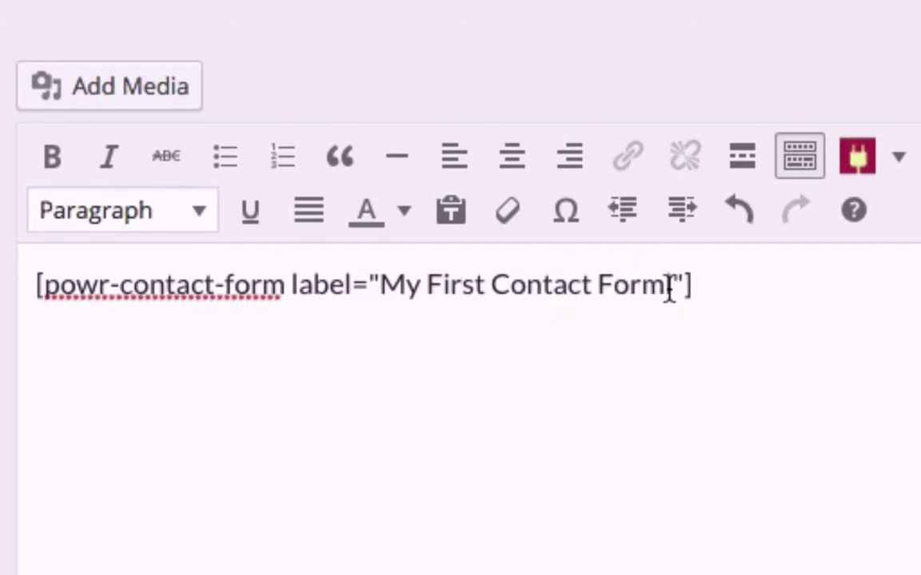
pyautogui.moveTo(670, 289); pyautogui.dragTo(386, 293)
pyautogui.write('Any ')
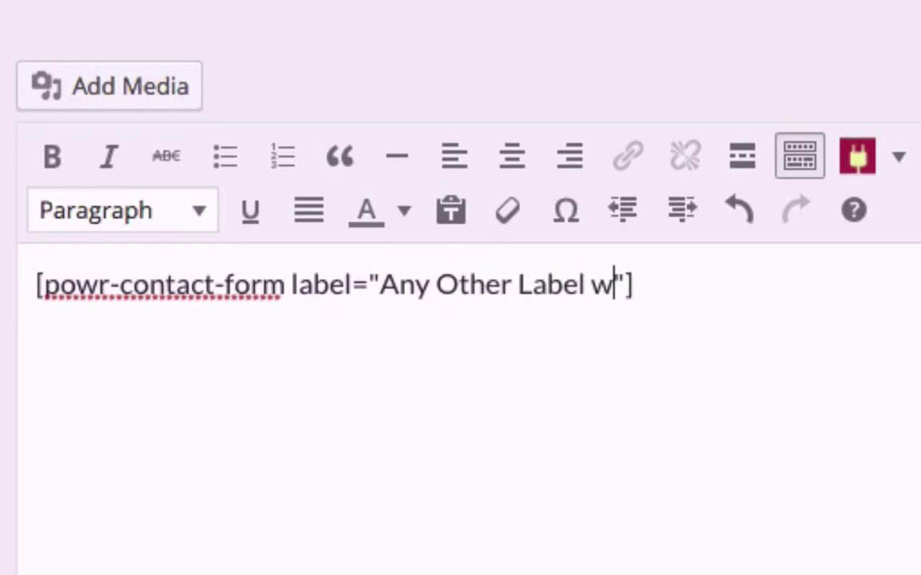
pyautogui.write(' work')
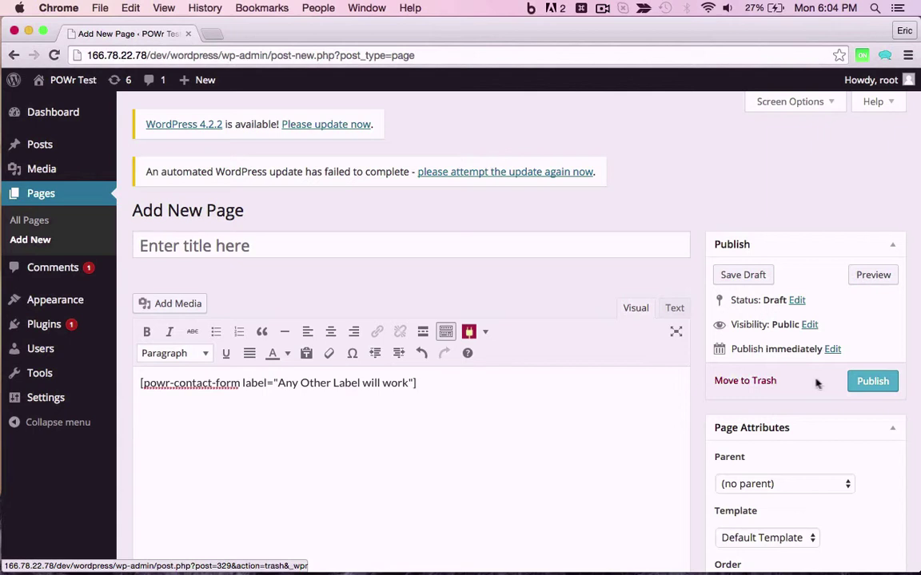
pyautogui.click(871, 382)
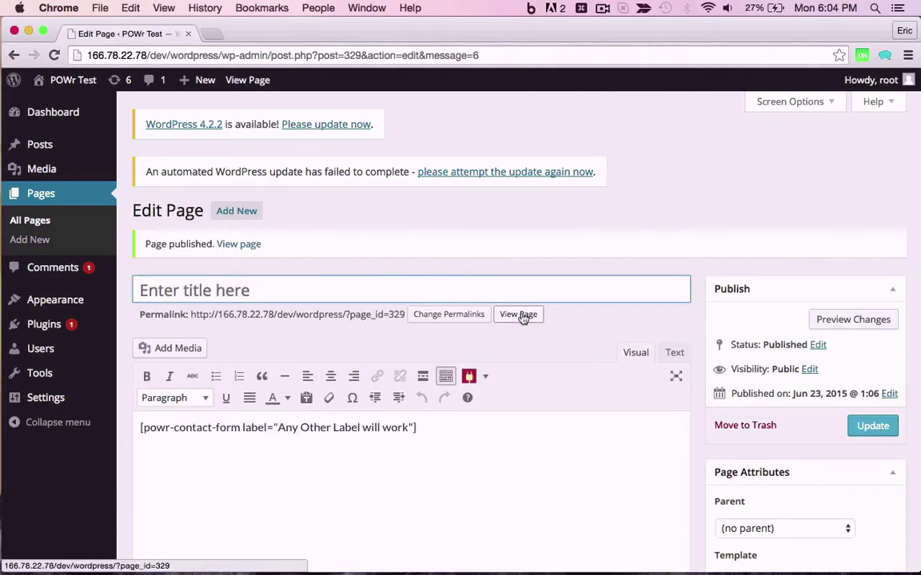
pyautogui.click(519, 315)
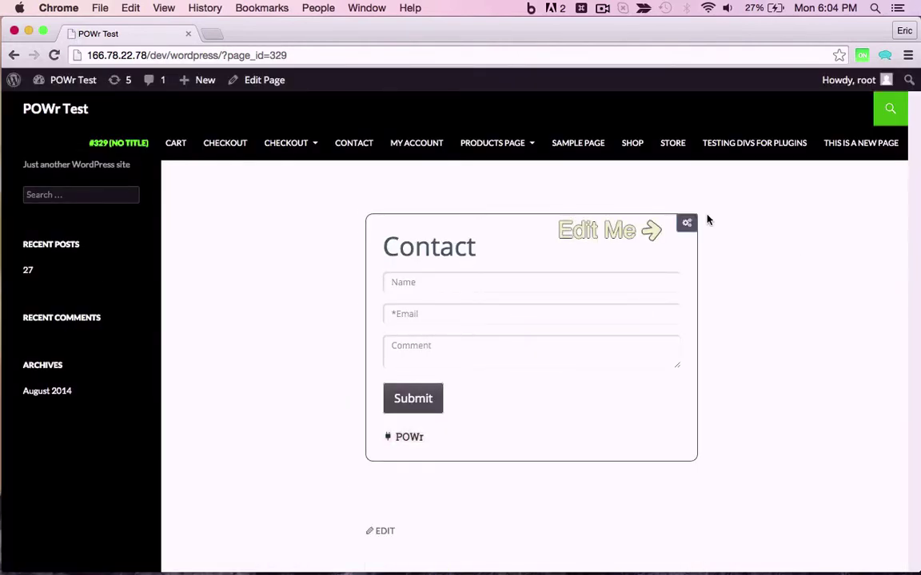
# Sign up for a new POWr account from the contact form's settings using an email and password
pyautogui.click(689, 225)
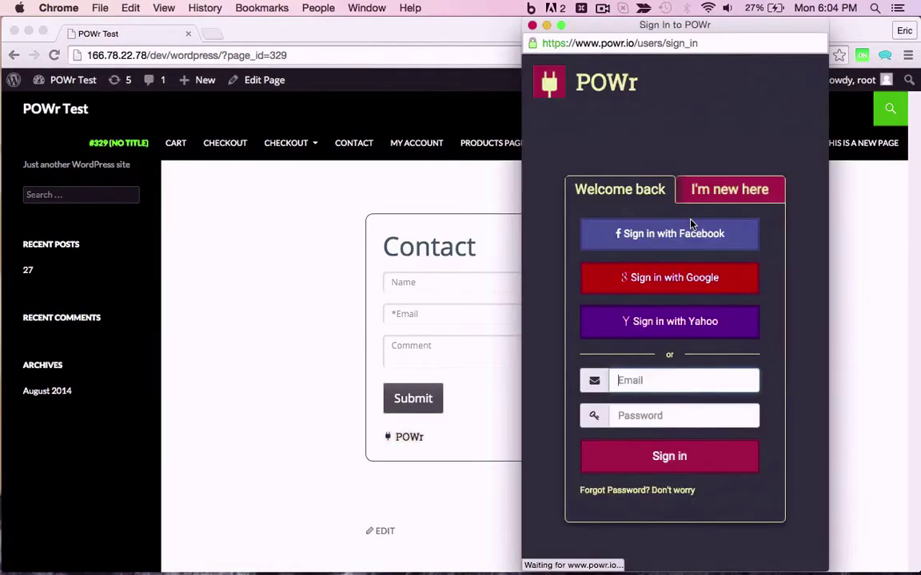
pyautogui.click(711, 198)
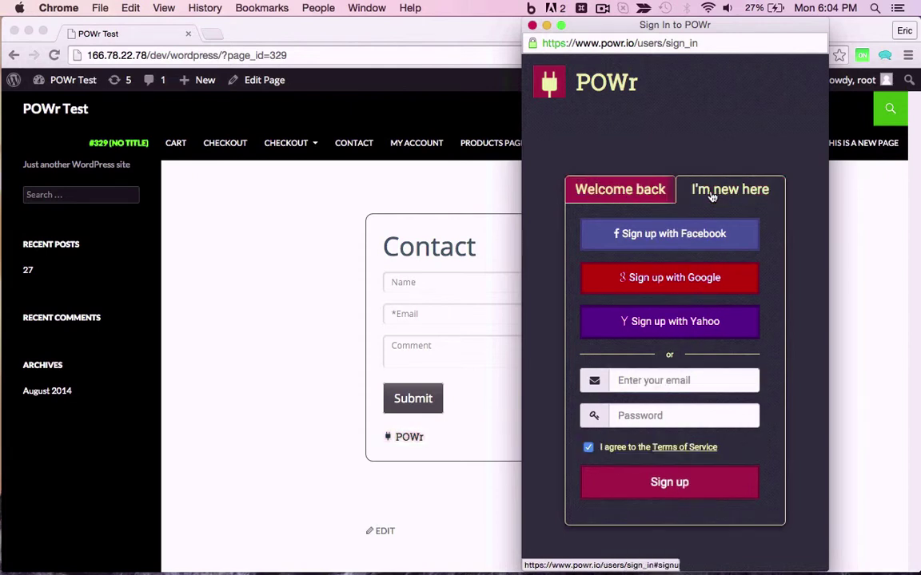
pyautogui.click(654, 381)
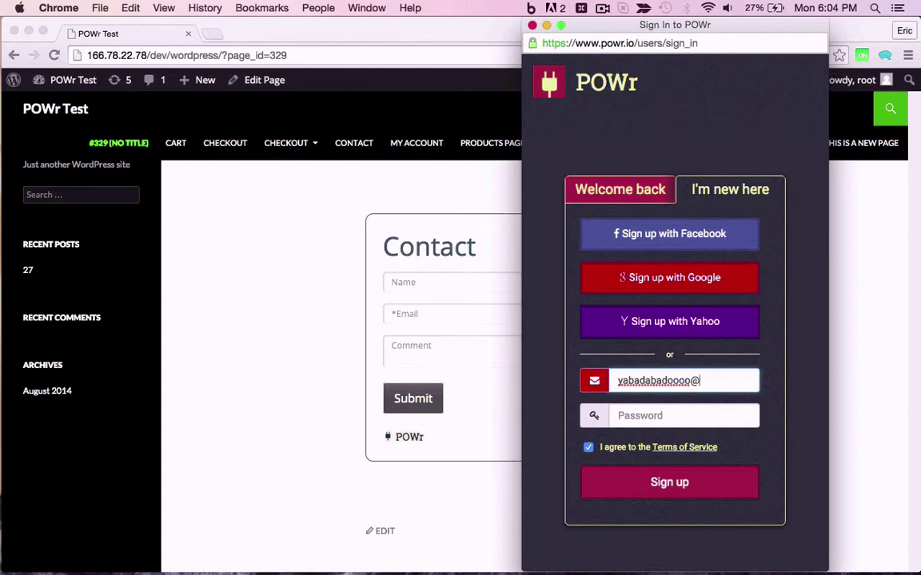
pyautogui.press('Tab')
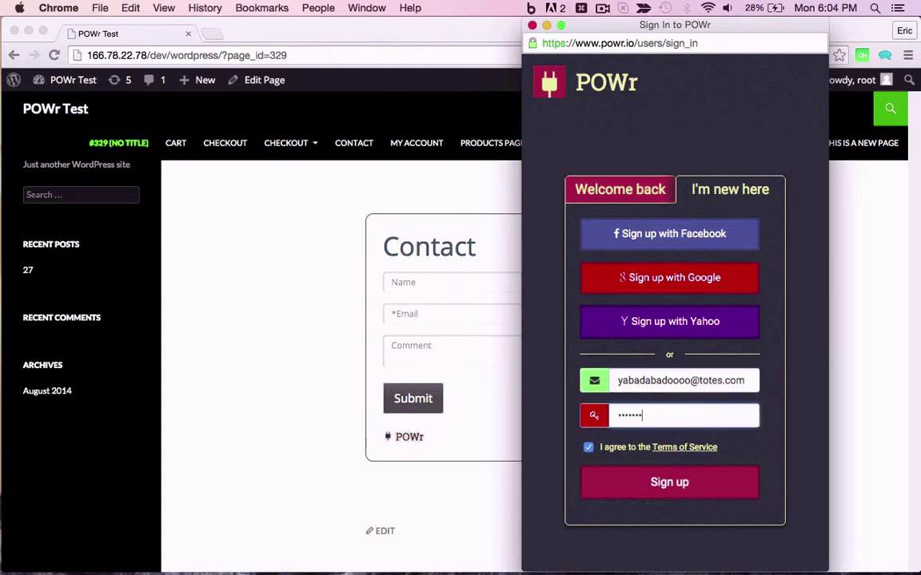
pyautogui.click(675, 482)
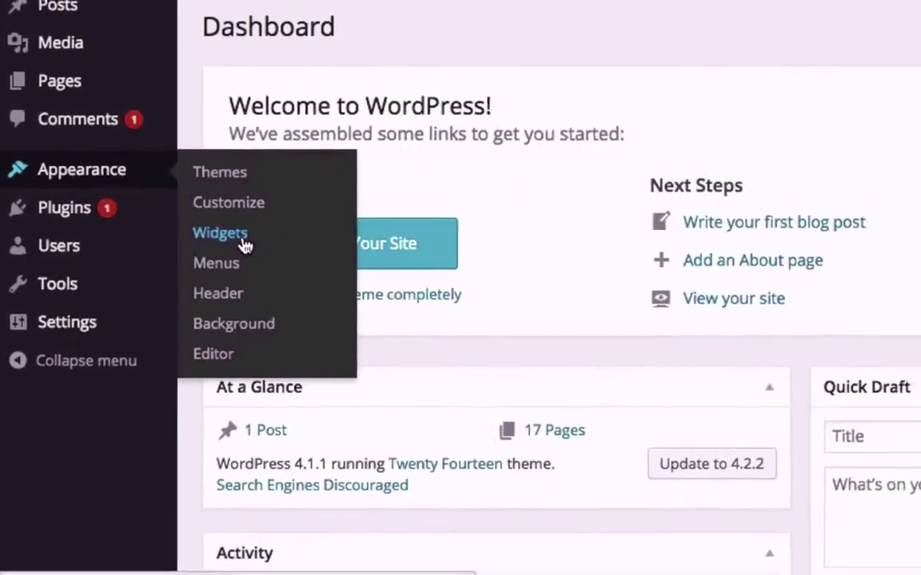
# On the Widgets page, drag the POWr Contact Form widget into the Primary Sidebar
pyautogui.click(392, 310)
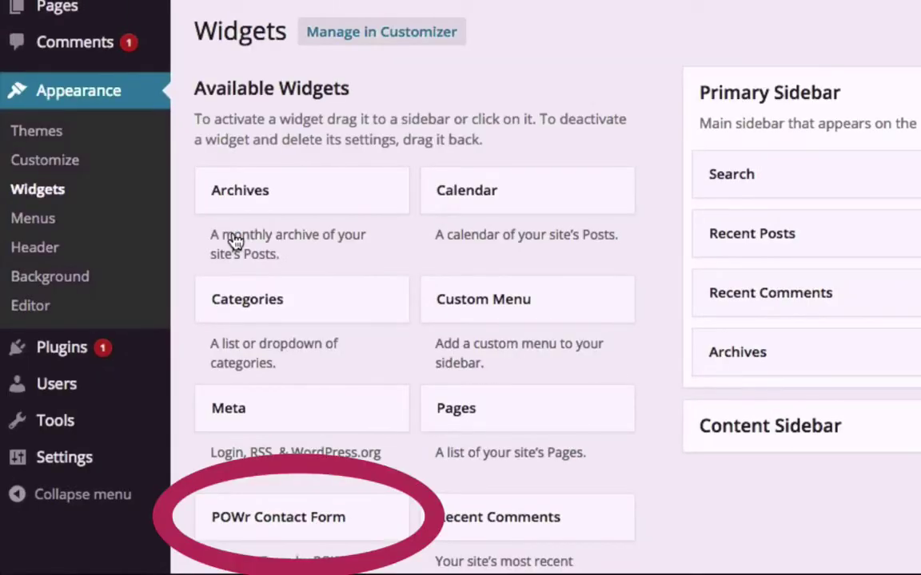
pyautogui.moveTo(356, 530)
pyautogui.mouseDown()
pyautogui.moveTo(625, 415)
pyautogui.moveTo(570, 336)
pyautogui.mouseUp()
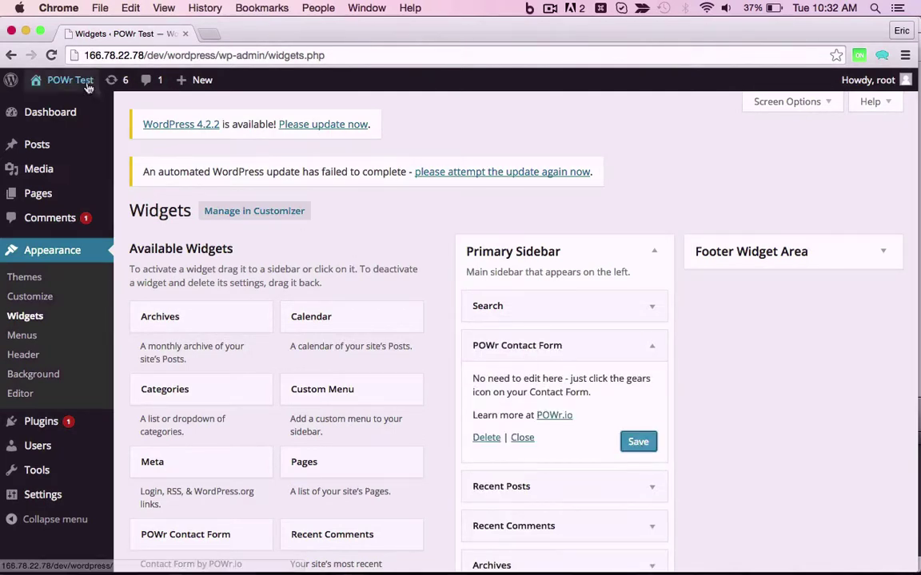
# Visit the site's front page and open the sidebar contact form's POWr settings
pyautogui.moveTo(69, 80)
pyautogui.click(56, 107)
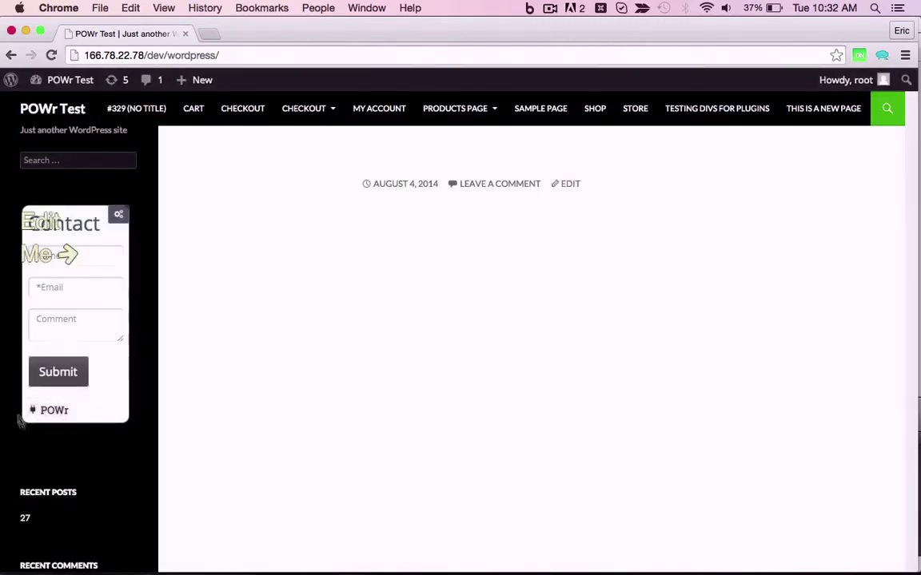
pyautogui.click(118, 218)
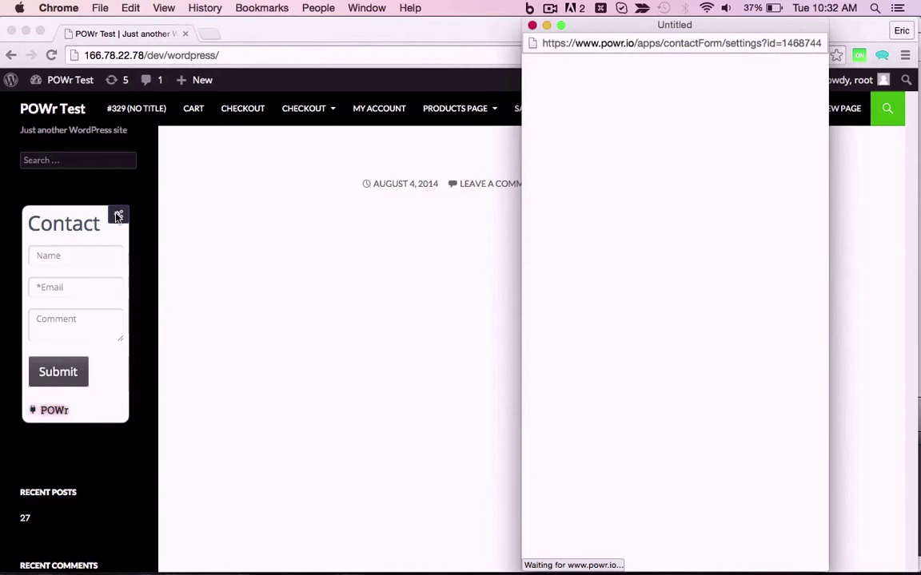